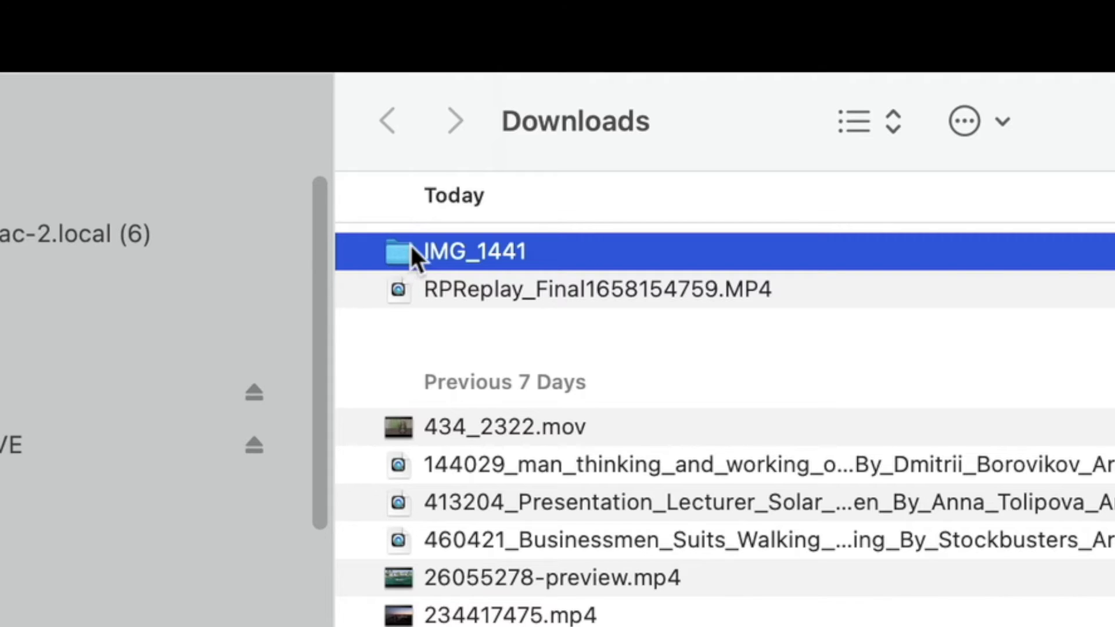
Open the IMG_1441 folder and select both IMG_1441.MOV and IMG_E1441.mov for import
double_click(408, 245)
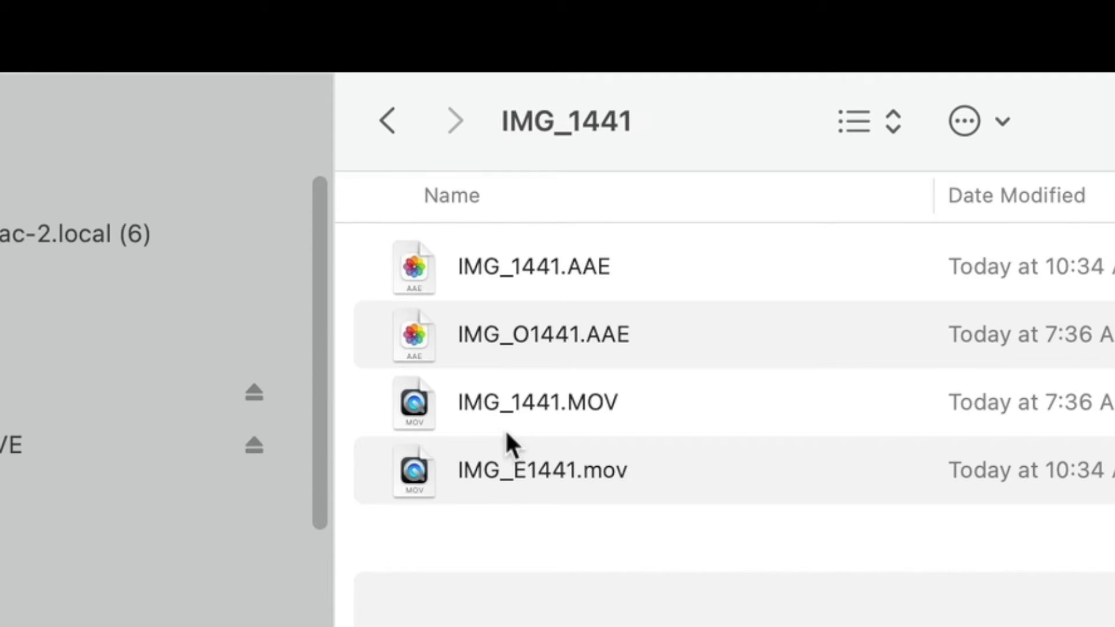
click(500, 405)
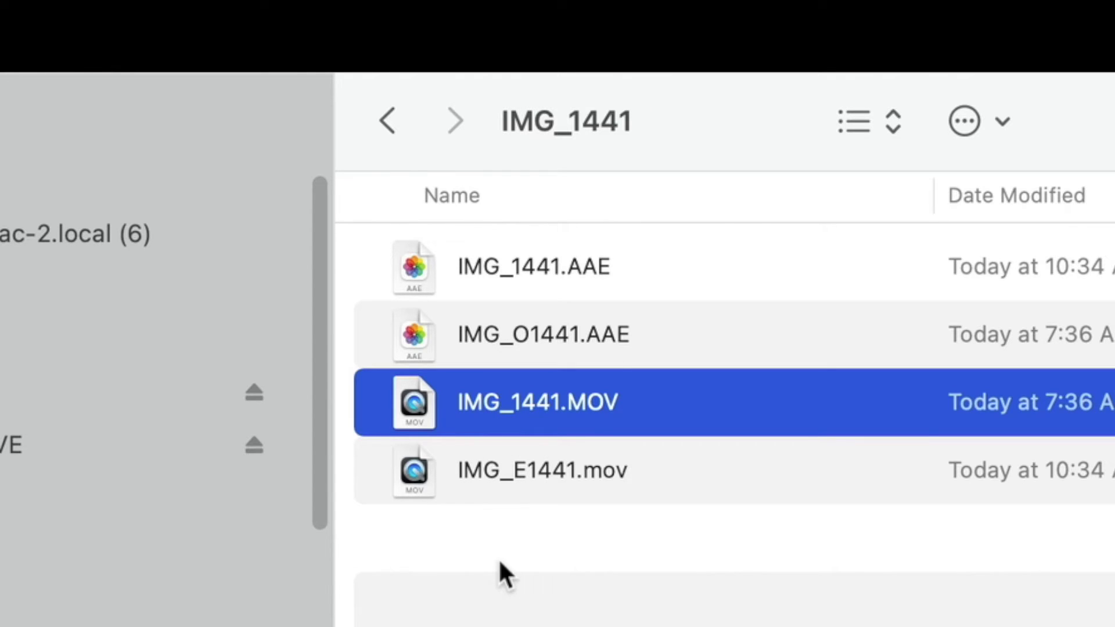
click(538, 473)
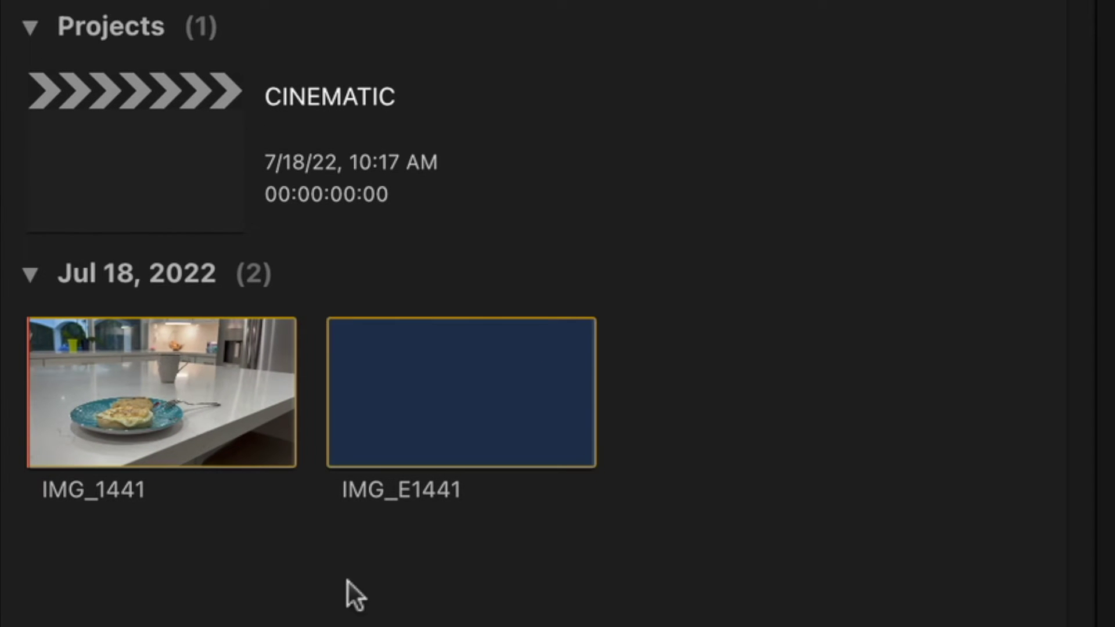
Append the original IMG_1441 clip to the CINEMATIC timeline with the E key
click(216, 363)
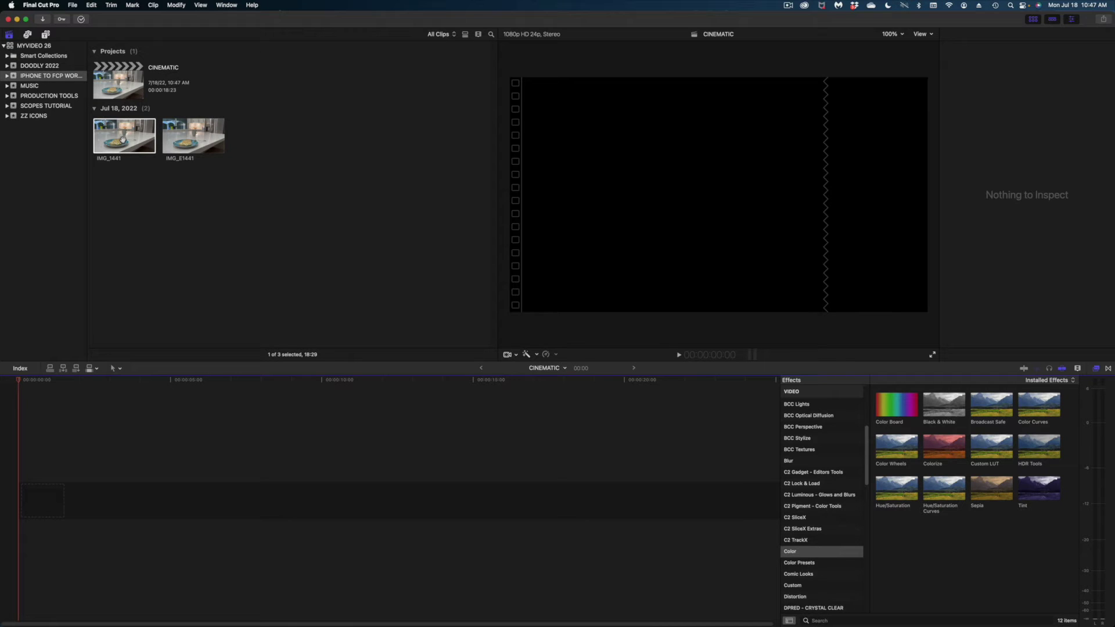
click(123, 139)
key(e)
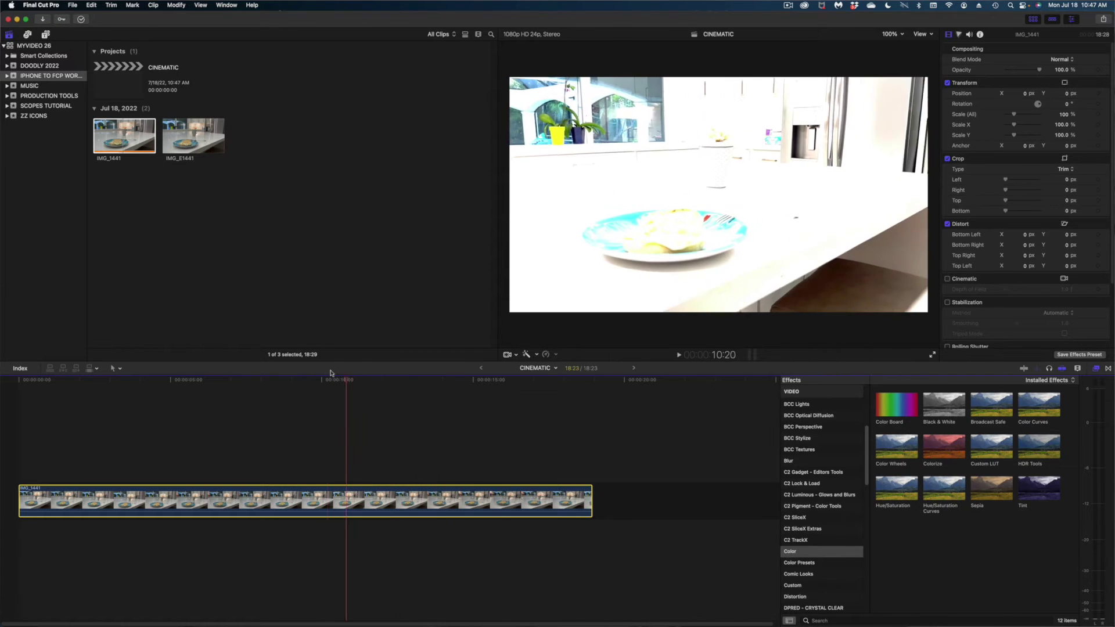
Apply HDR Tools in HLG to Rec. 709 SDR mode and enable the clip's Cinematic depth of field
click(326, 436)
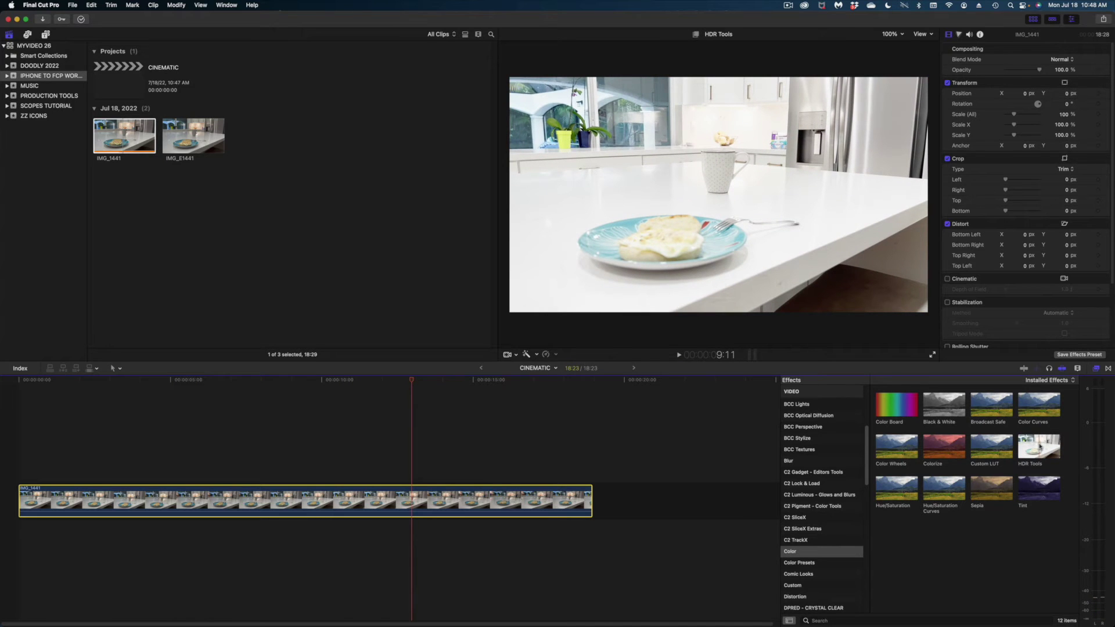
double_click(1039, 447)
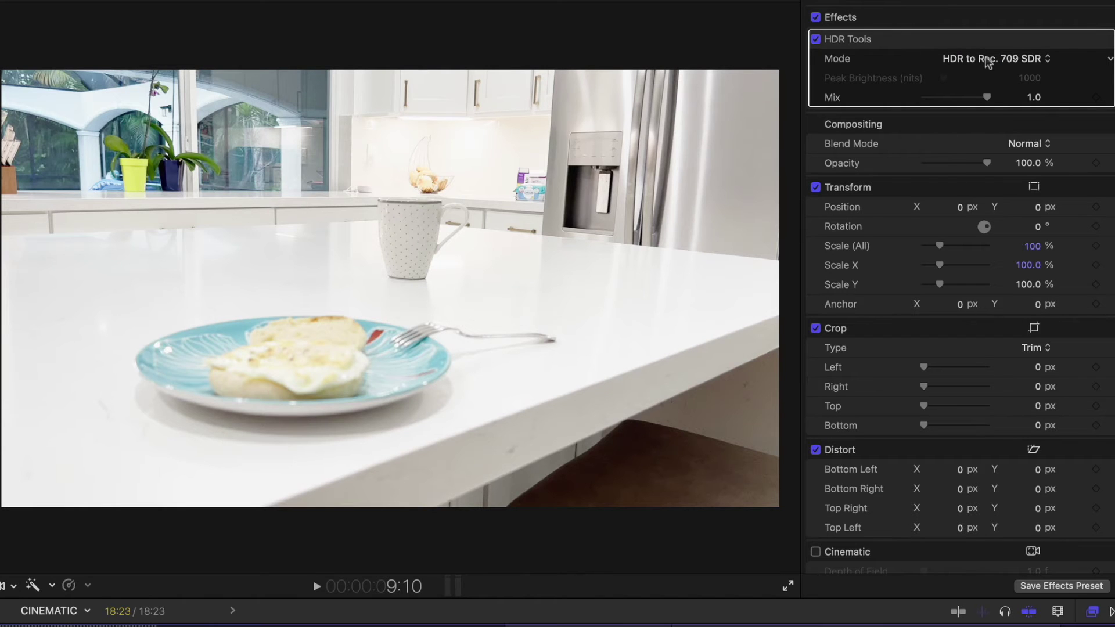
click(987, 62)
click(982, 81)
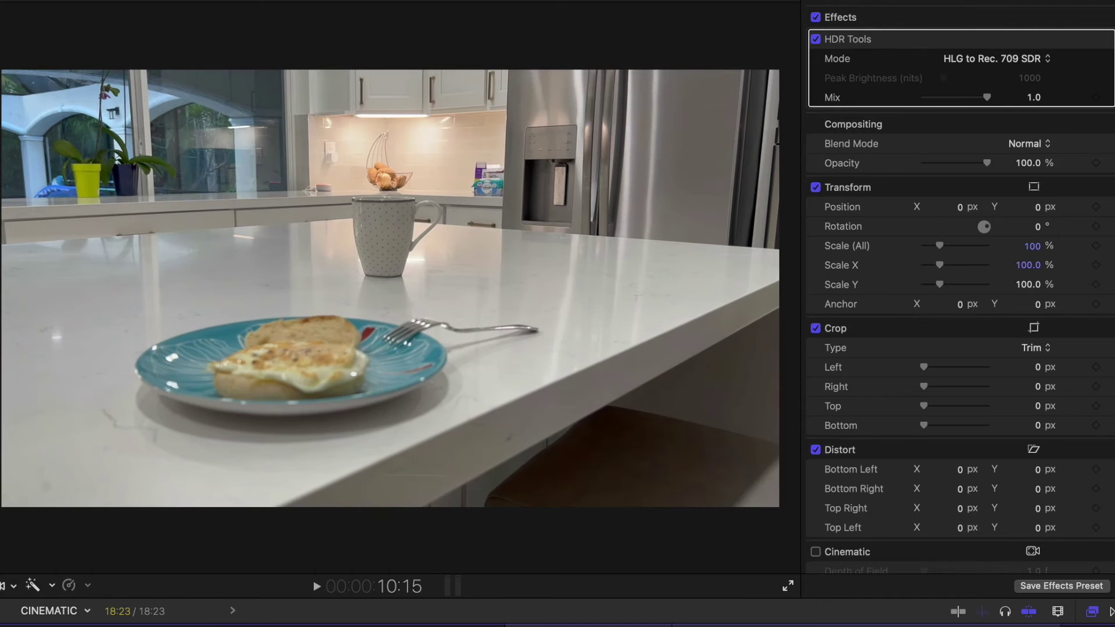
scroll(1021, 317, down, 4)
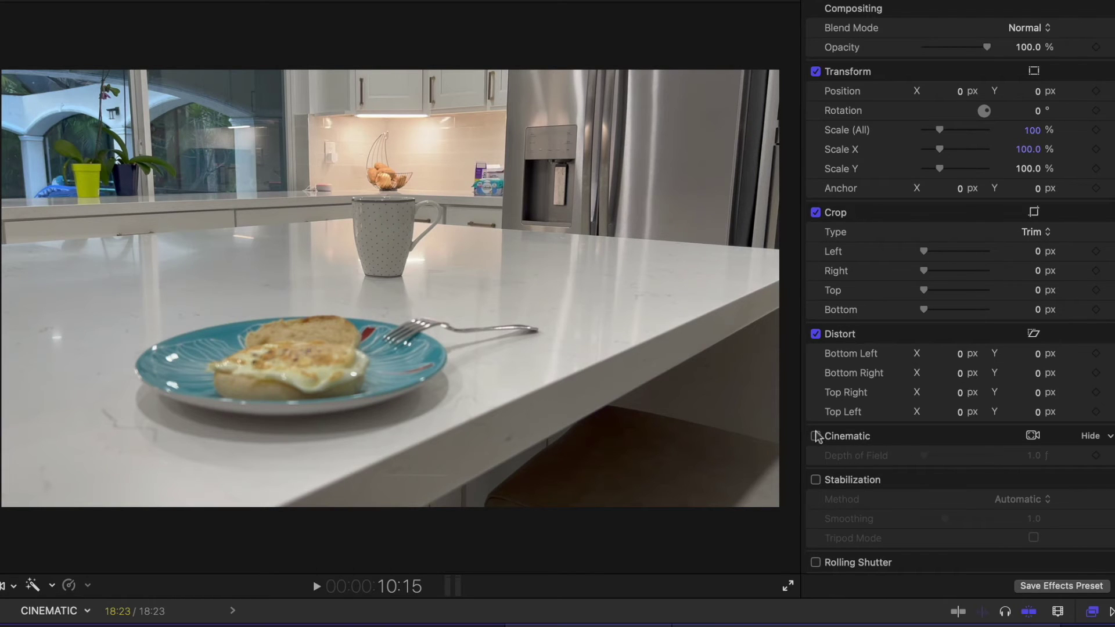
click(816, 436)
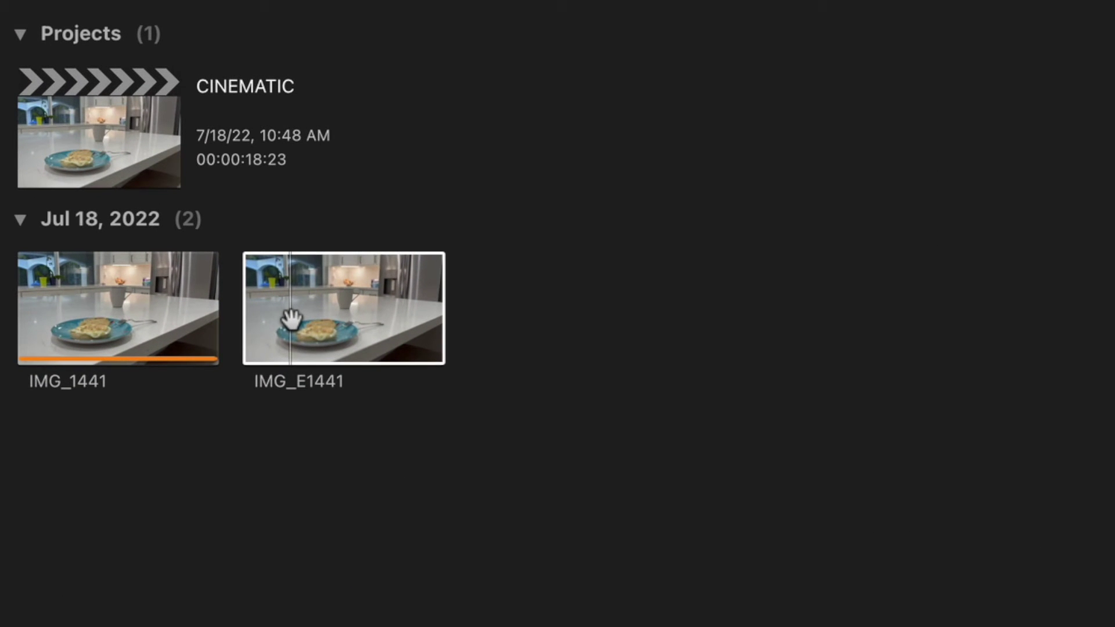
key(super+a)
key(e)
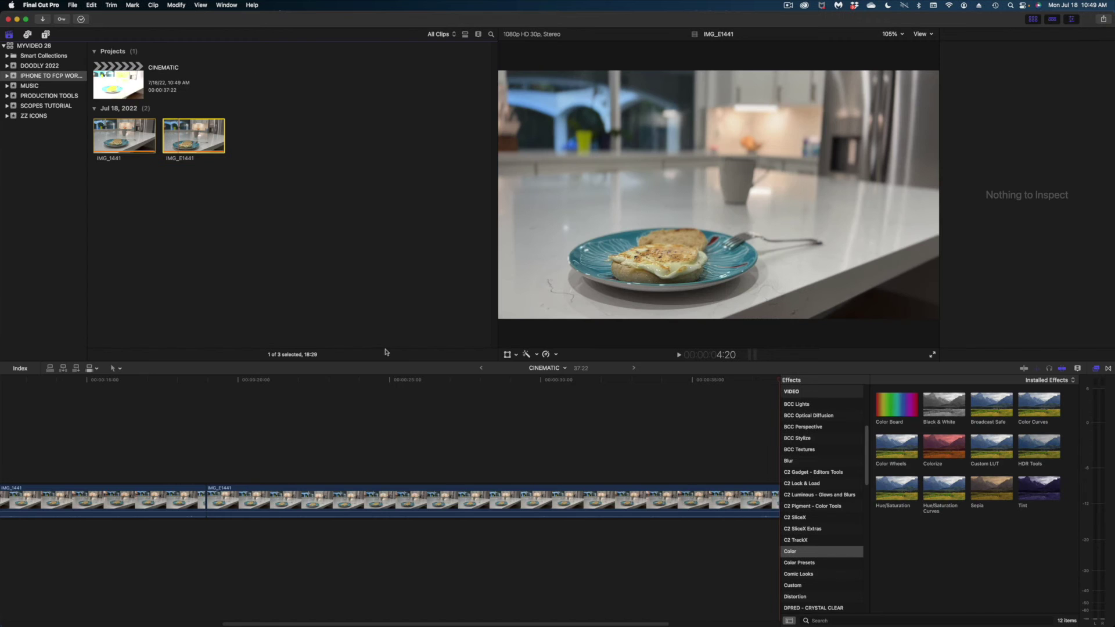
click(388, 382)
click(488, 496)
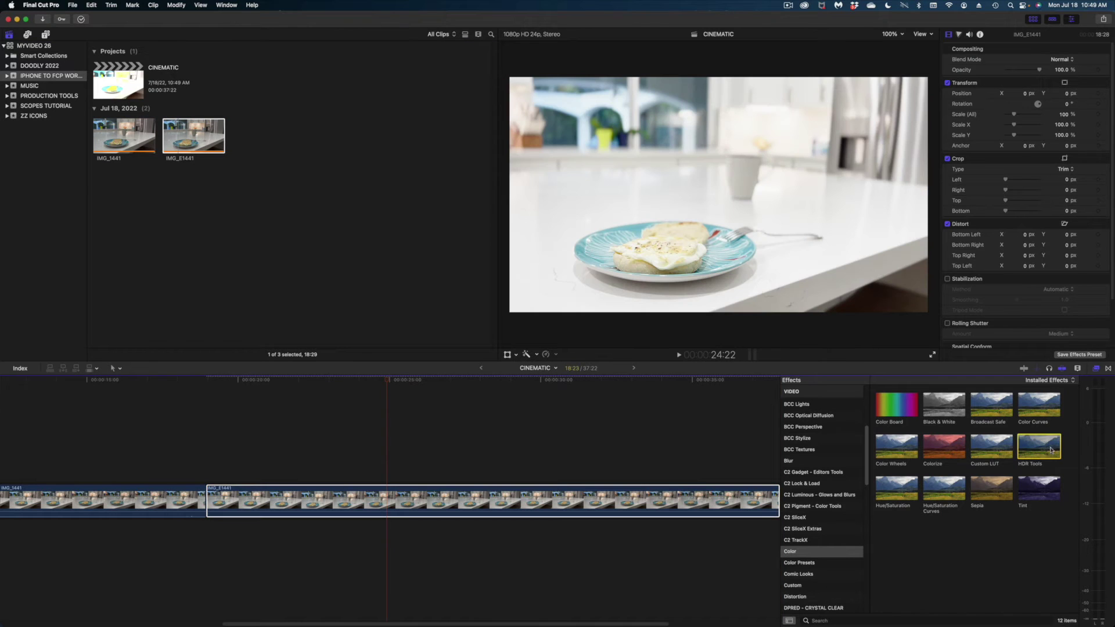
double_click(1051, 448)
click(1054, 71)
click(1055, 79)
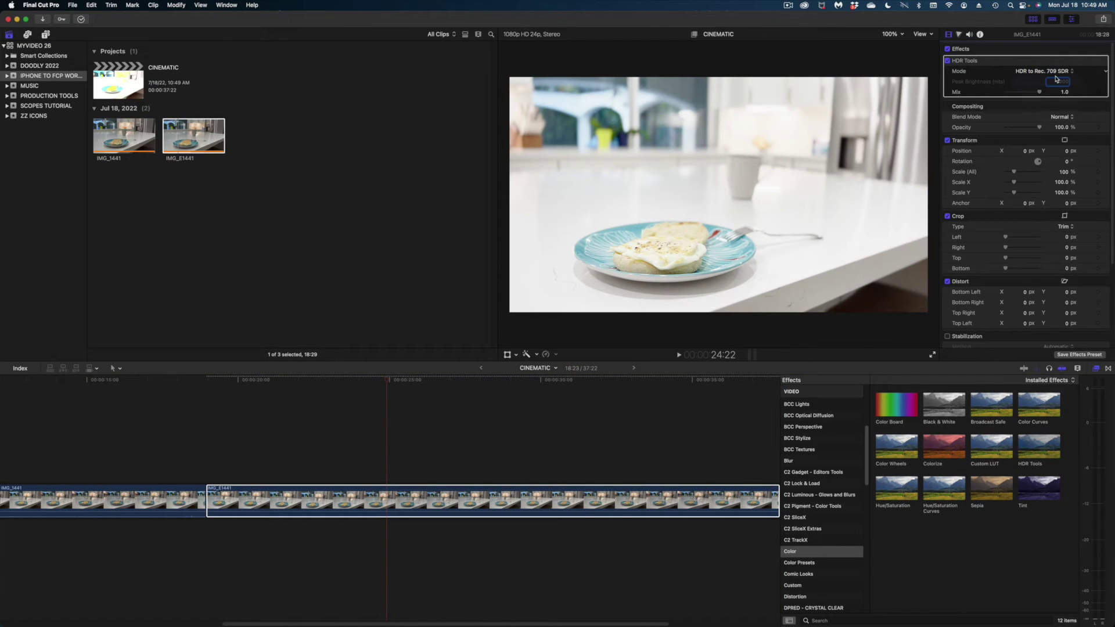
scroll(1000, 154, down, 5)
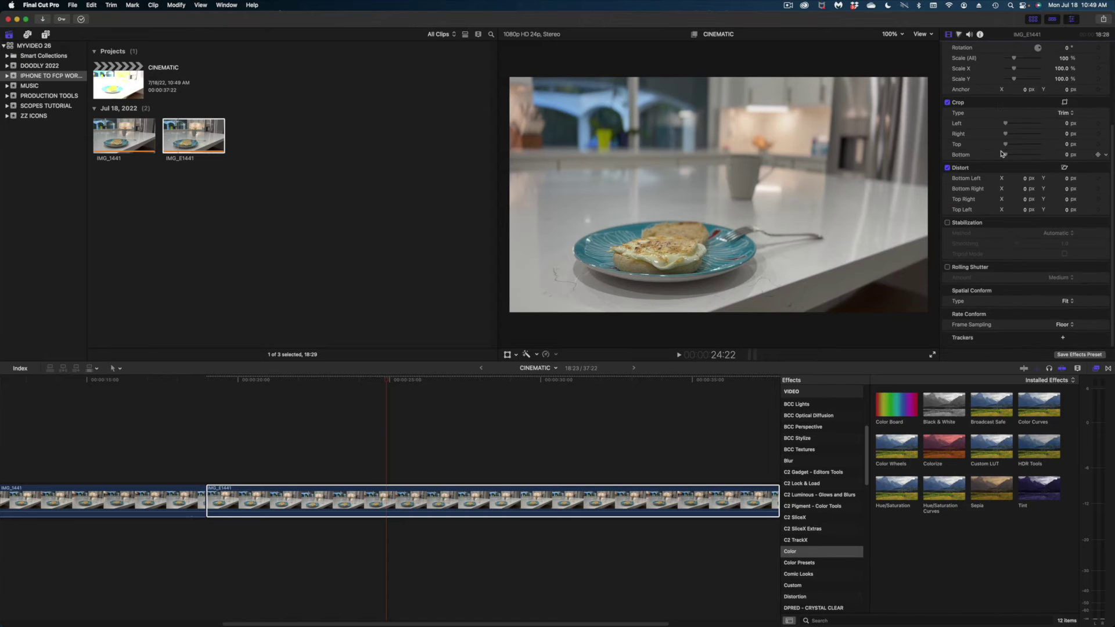
scroll(1000, 154, up, 3)
scroll(1000, 153, down, 2)
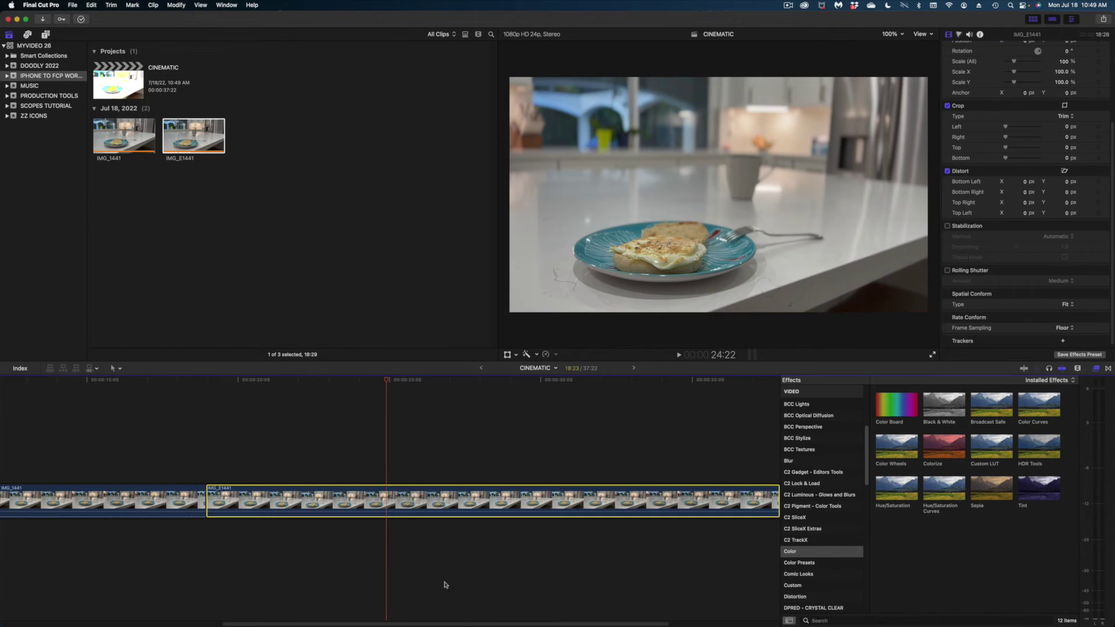
Delete the edited clip, fit the timeline, and select IMG_1441 at the 4:20 frame
key(Delete)
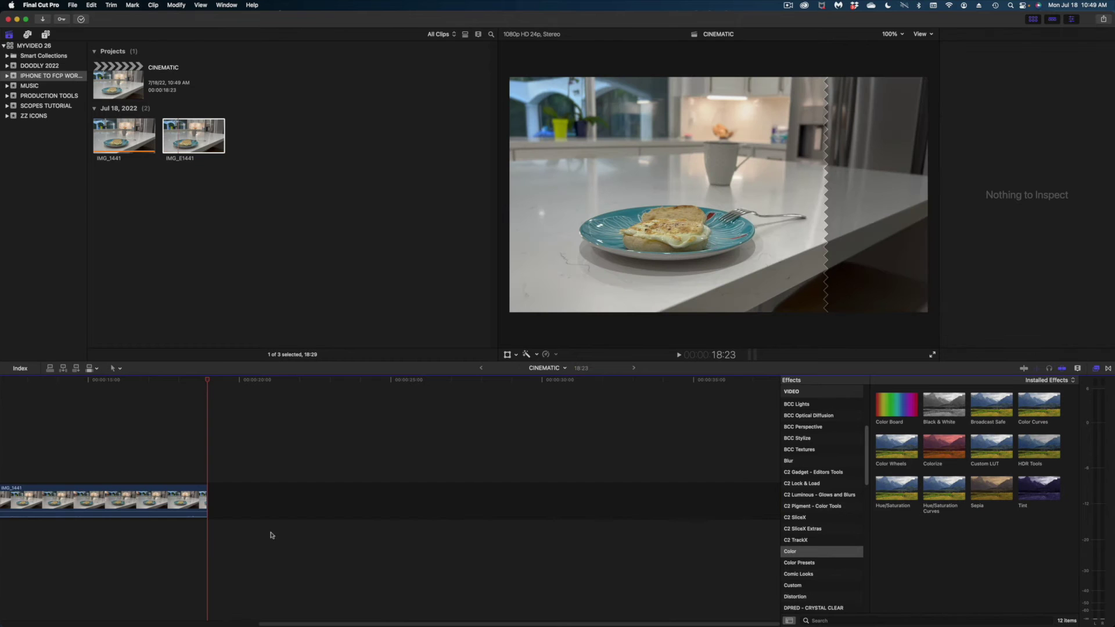
key(shift+z)
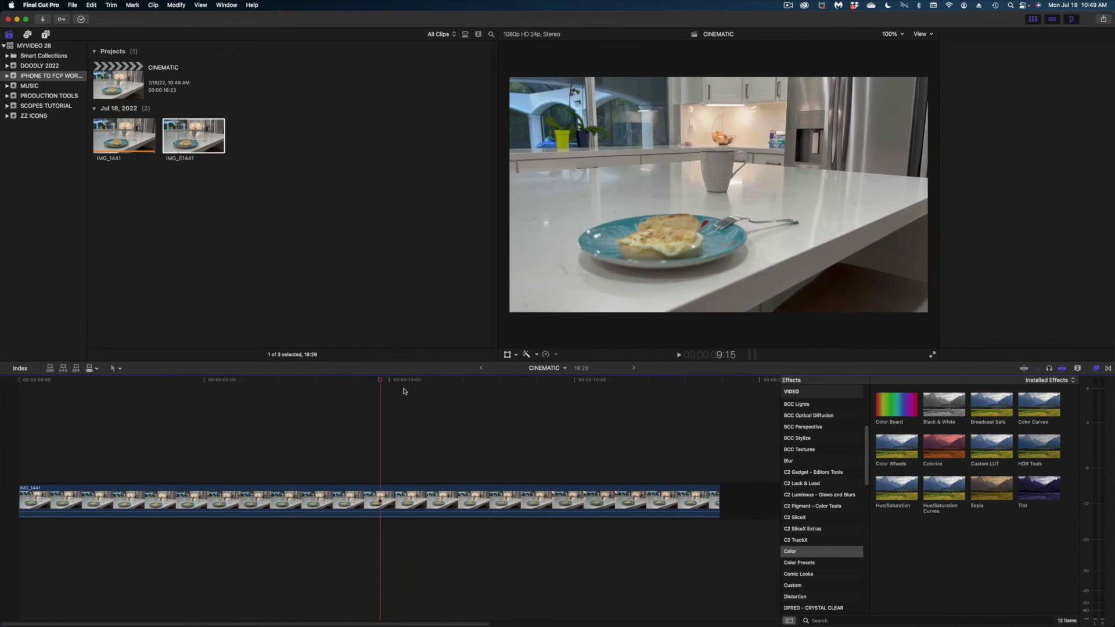
click(402, 418)
drag(347, 416, 198, 410)
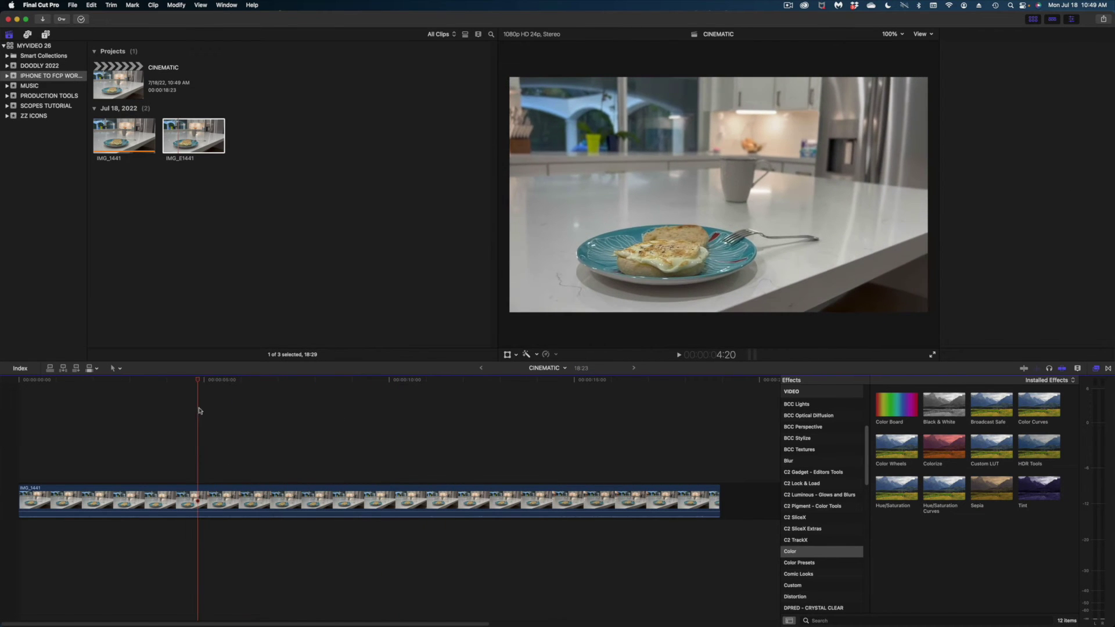
click(224, 511)
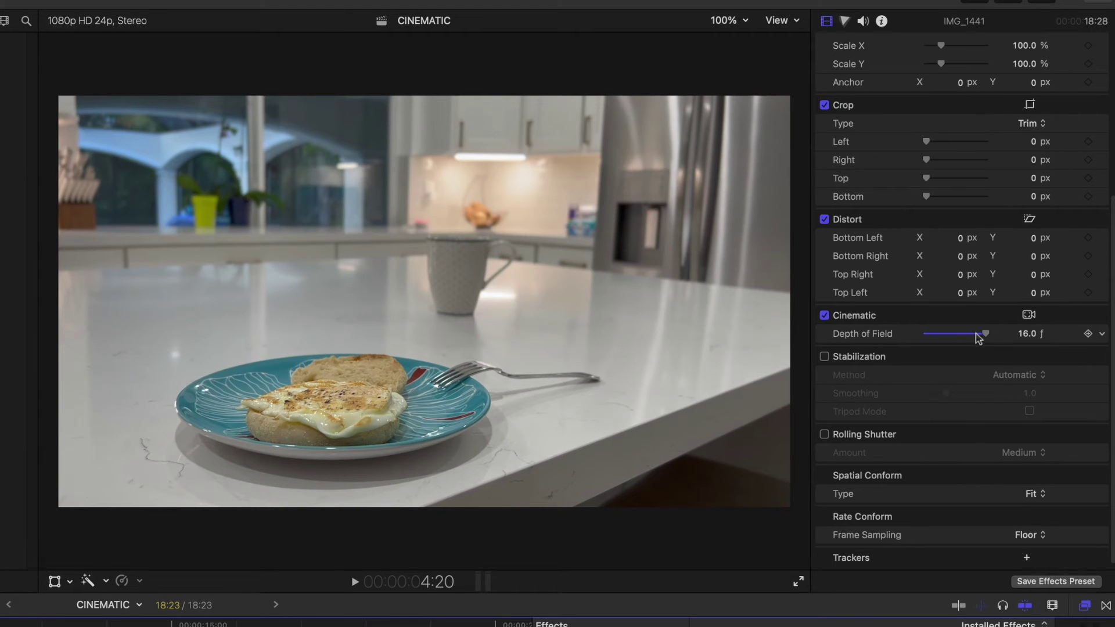
Try Depth of Field at 2.5 and 16.0, then settle on 5.0 f
drag(983, 336, 918, 339)
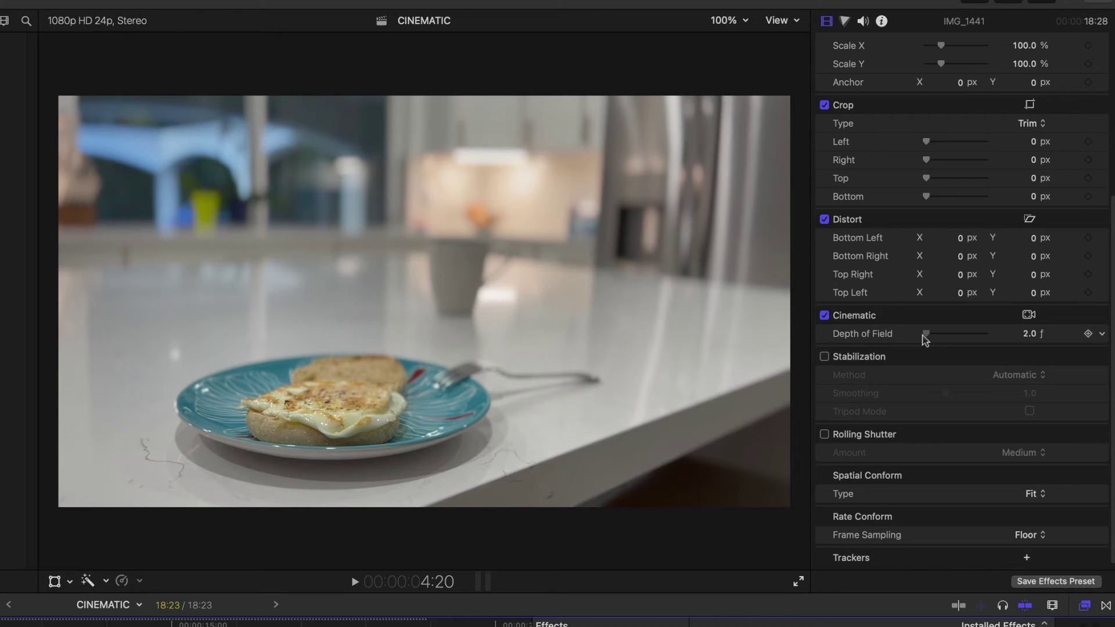
drag(946, 340, 1013, 336)
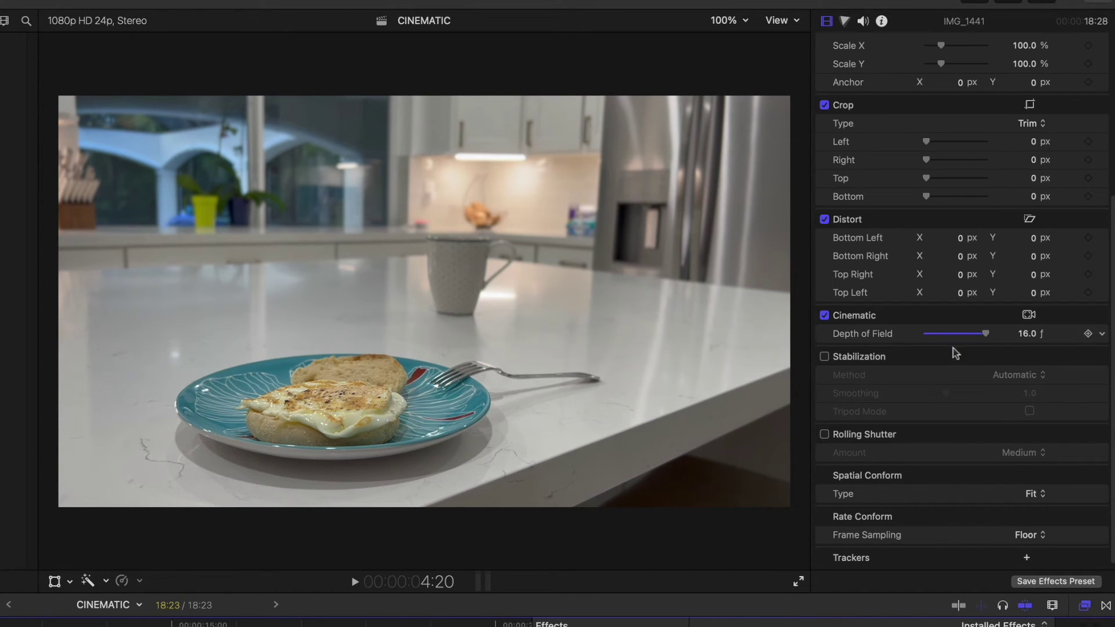
drag(987, 341, 955, 344)
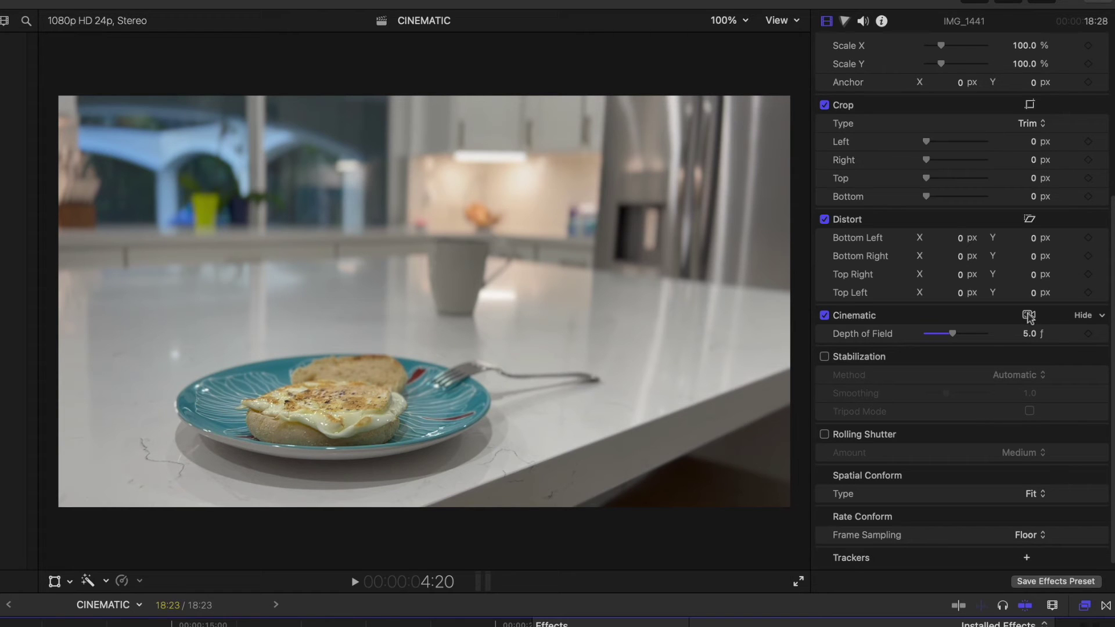
Turn on the Cinematic on-screen controls so the focus bracket appears on the plate
click(1028, 315)
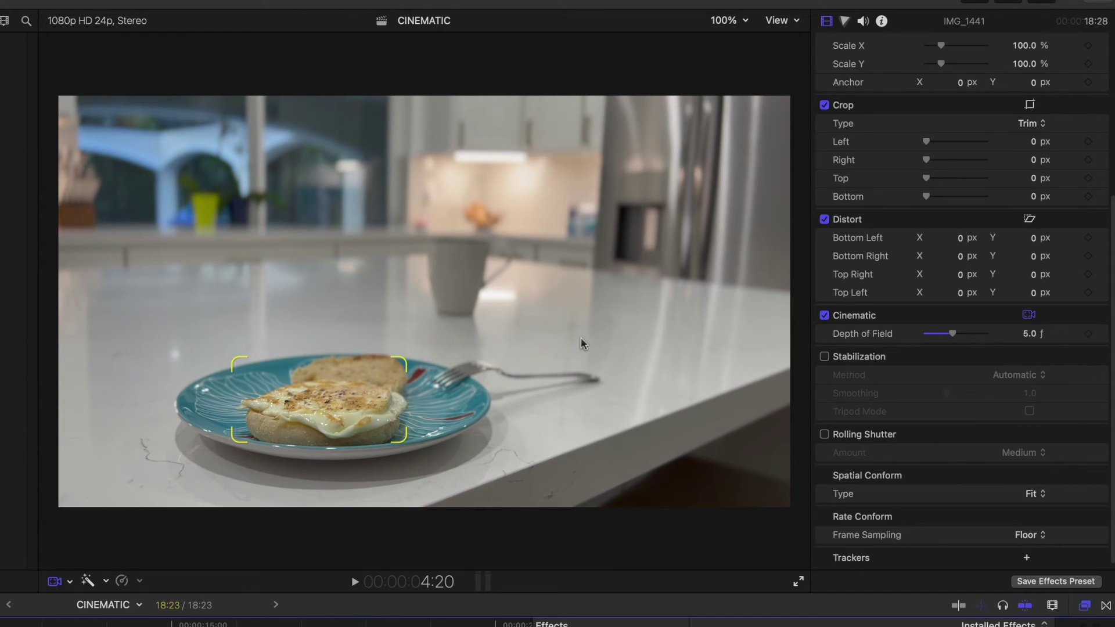
click(69, 582)
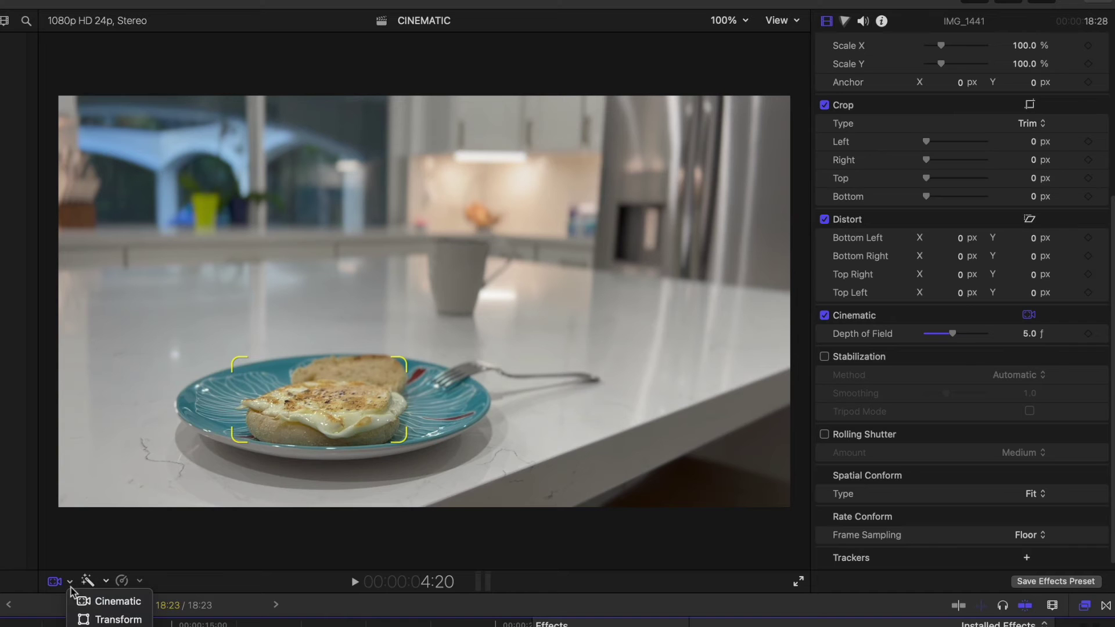
click(96, 601)
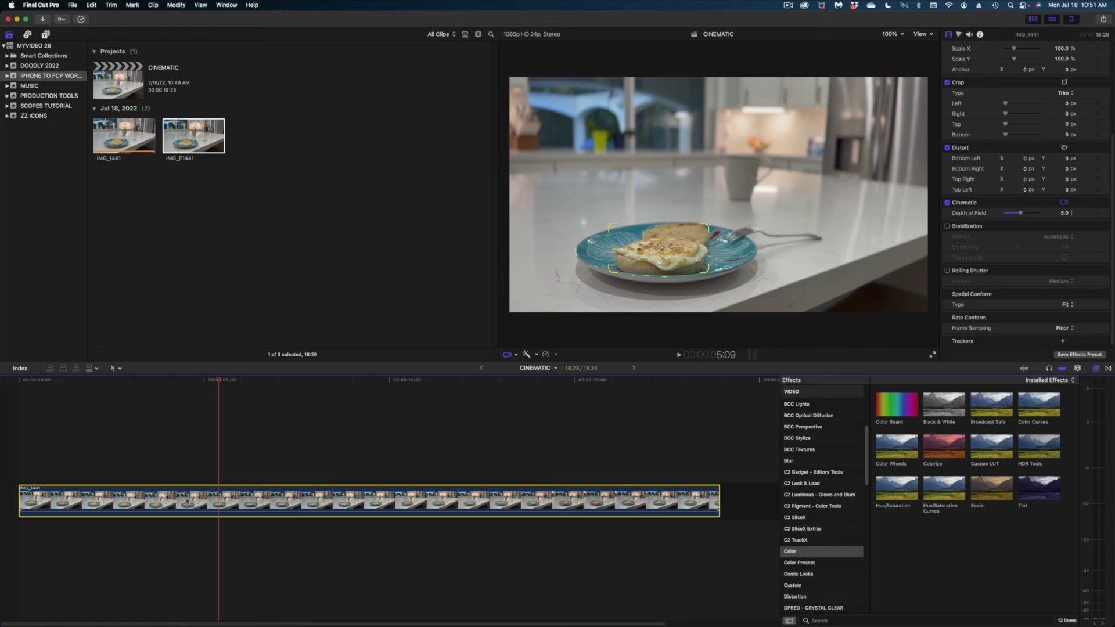
Show the clip's Cinematic editor track and add a focus point on the mug
right_click(186, 501)
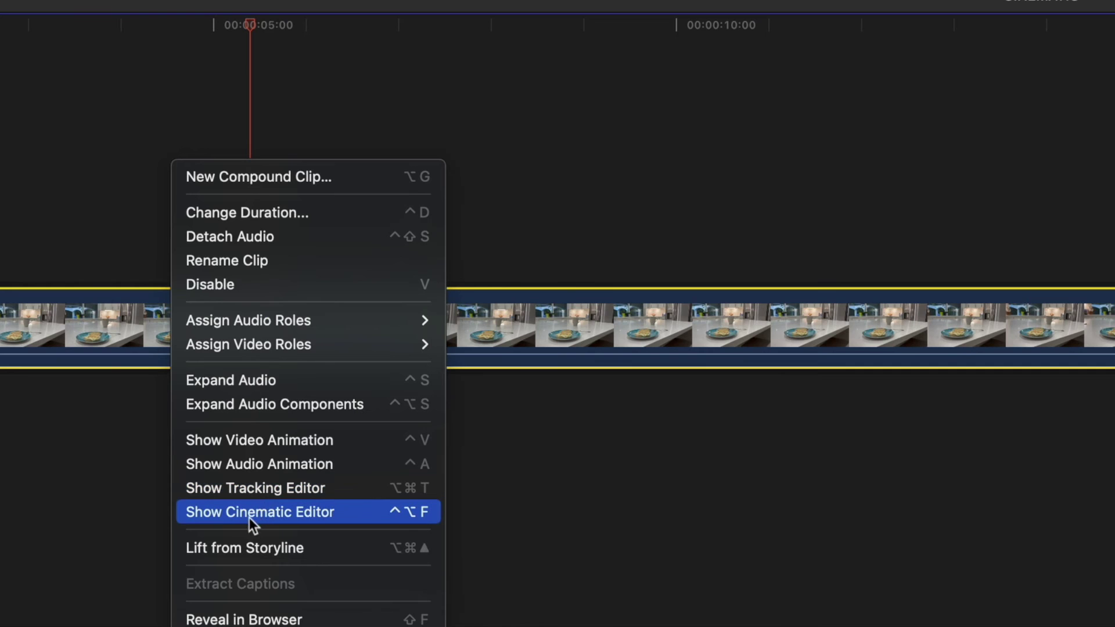
click(253, 513)
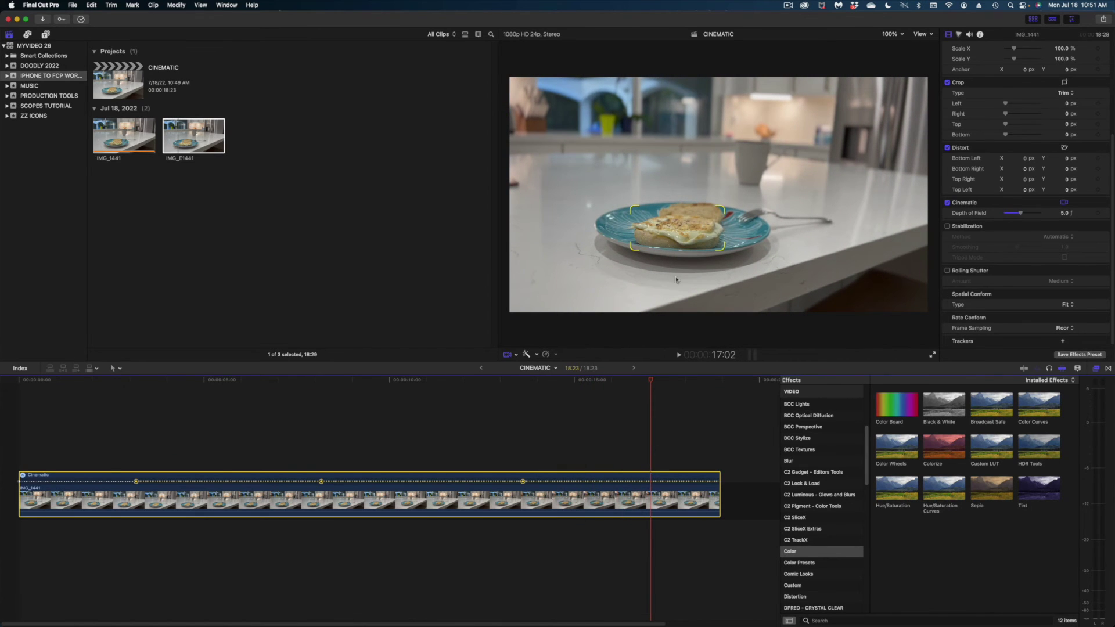
click(754, 159)
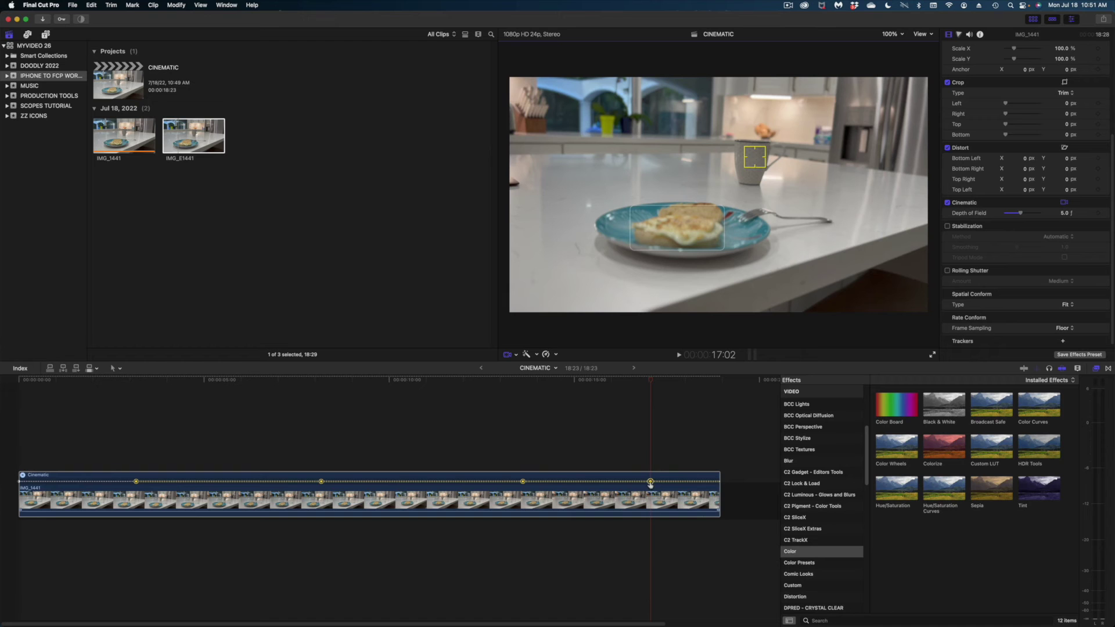
Delete the focus point near the clip's end, around 16:23
click(628, 379)
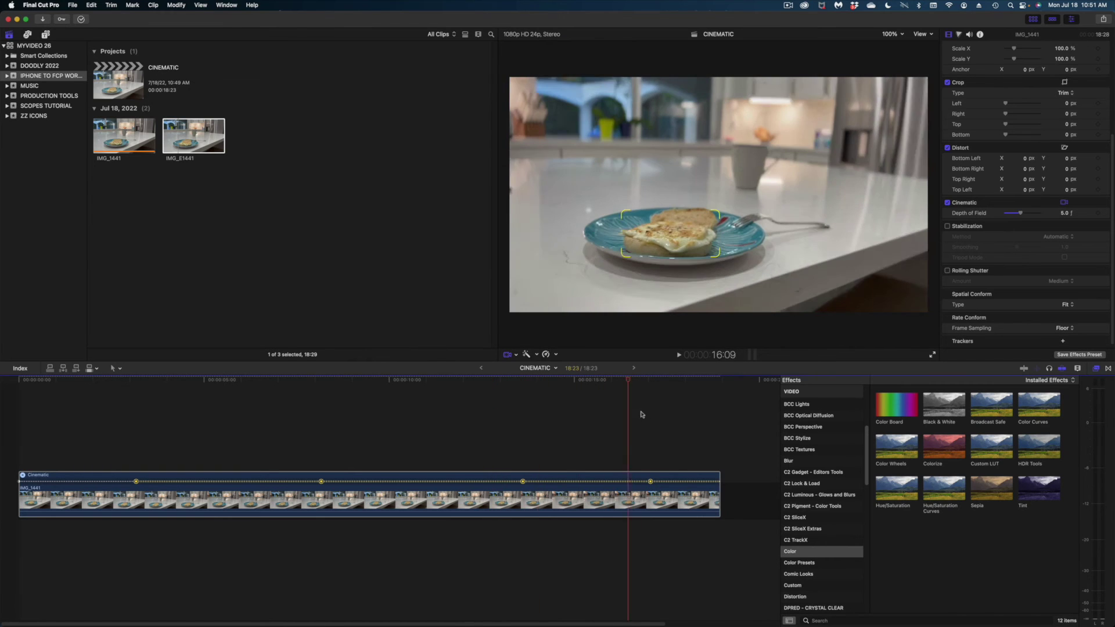
click(646, 414)
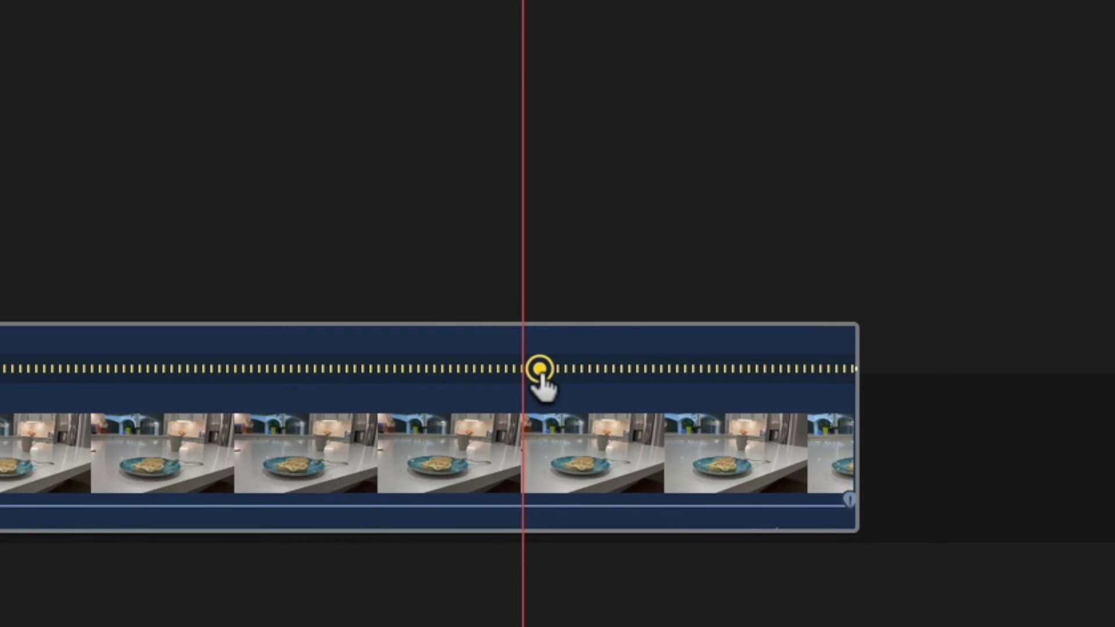
click(539, 370)
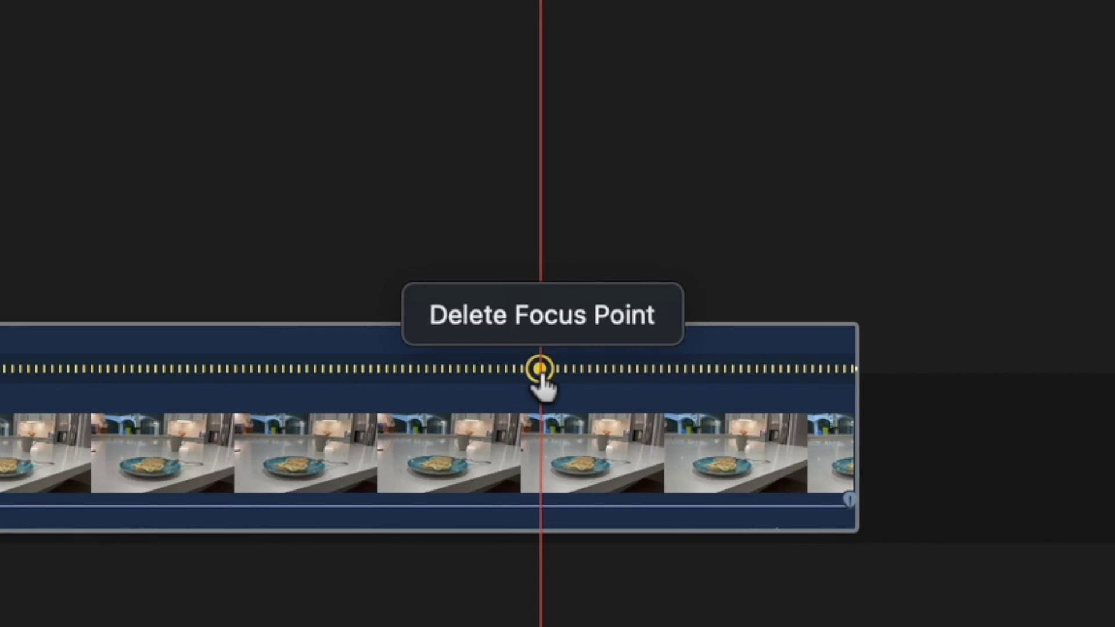
click(530, 326)
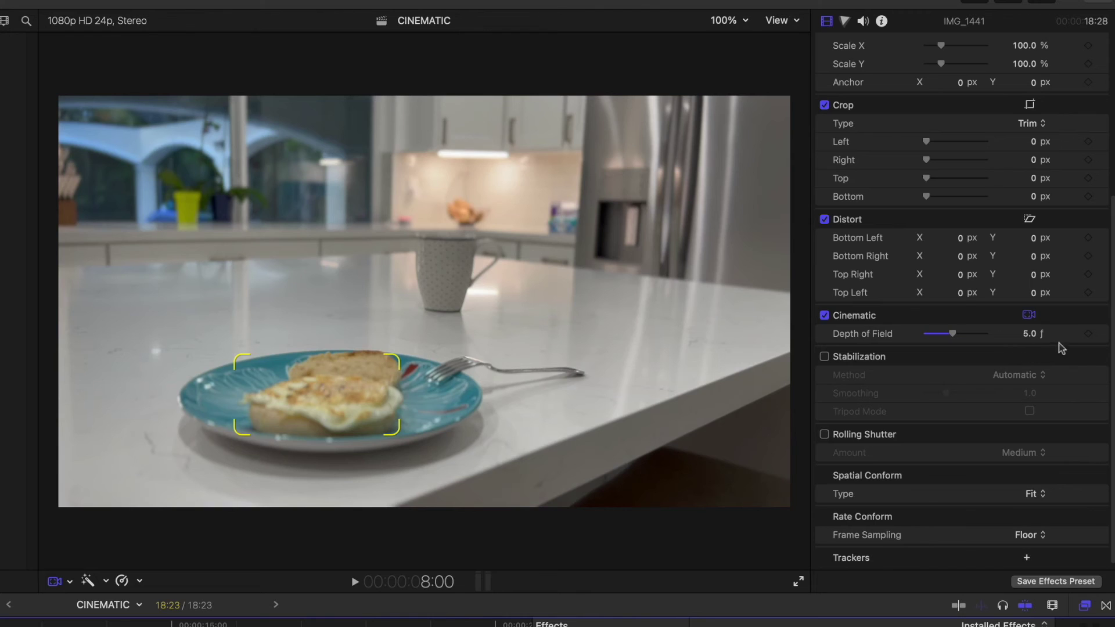
Keyframe Depth of Field from 5.0 f at 8:00 down to 2.8 f at 13:17
click(1088, 335)
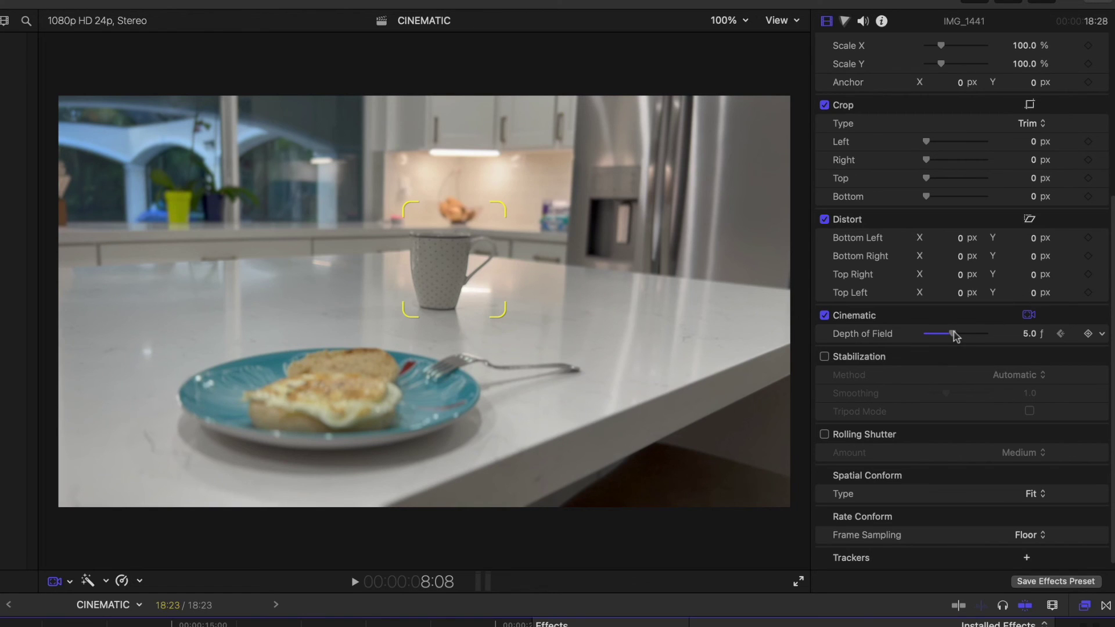
drag(953, 333, 950, 334)
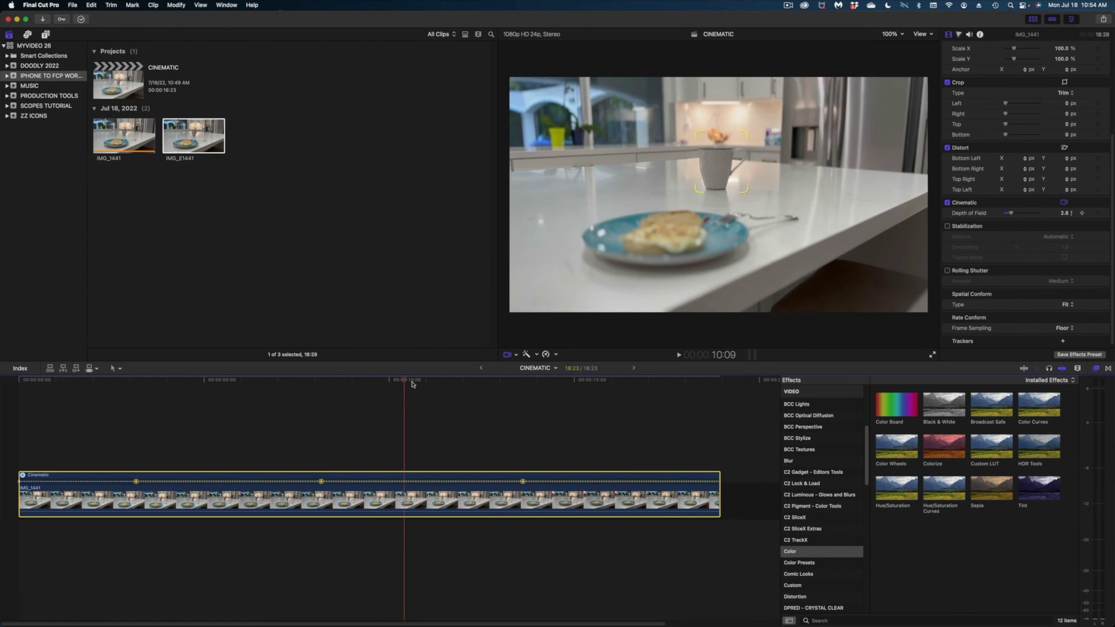
drag(448, 379, 516, 379)
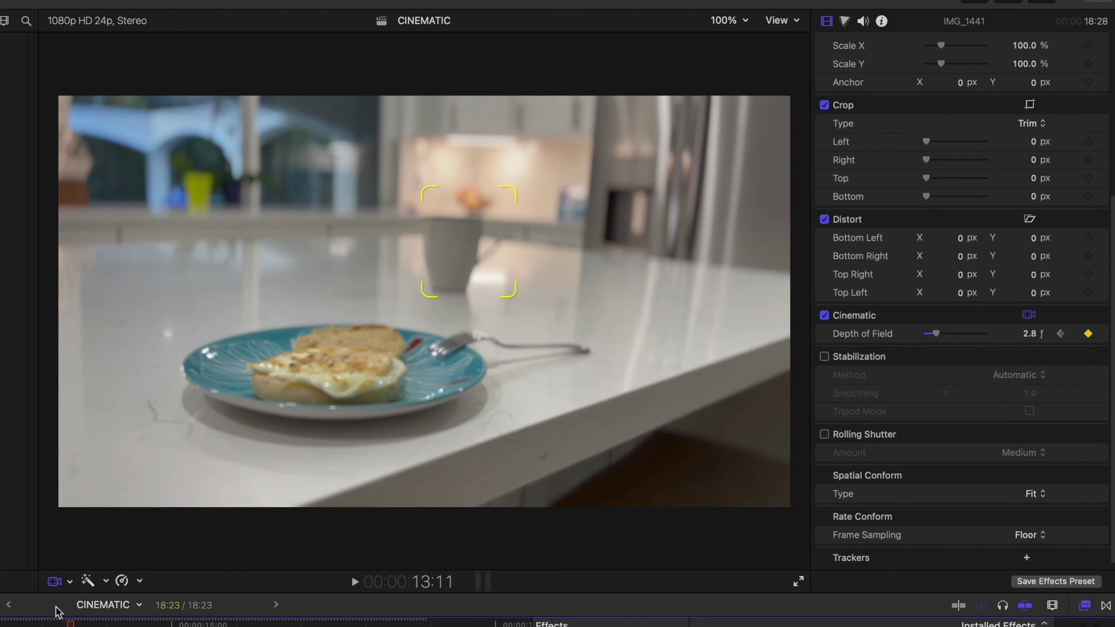
drag(73, 622, 92, 626)
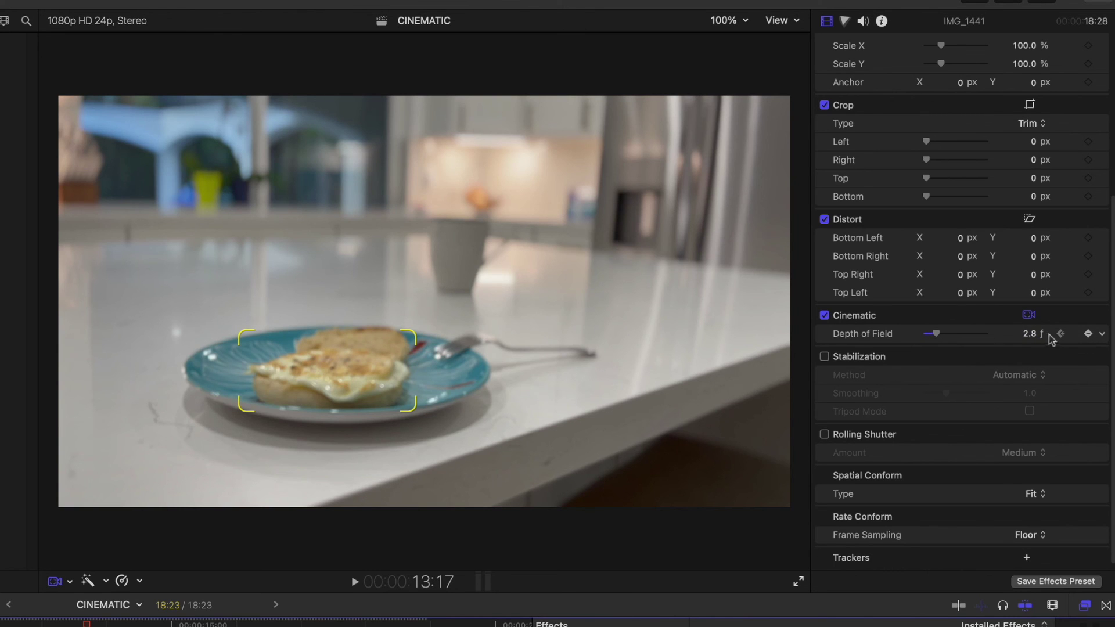
click(1030, 334)
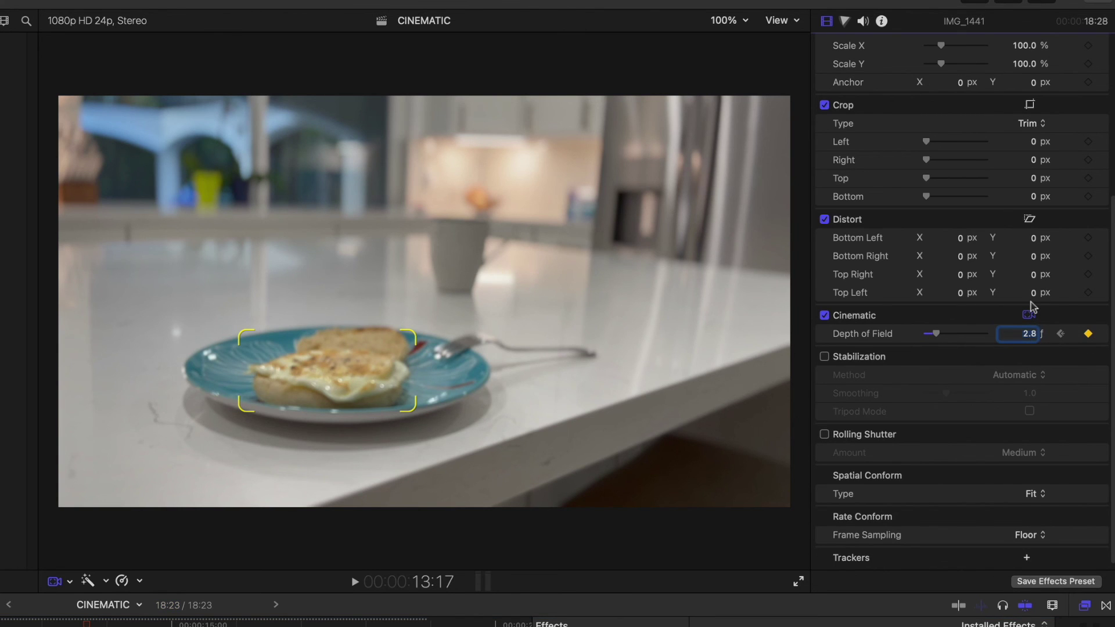